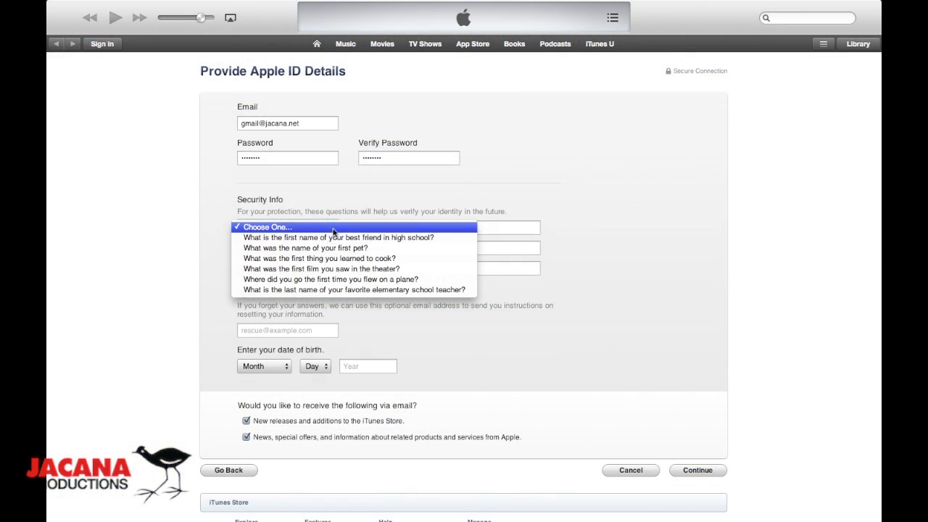
Step: Choose the first security question and the dream-job question, and enter an answer for each
click(334, 237)
click(387, 234)
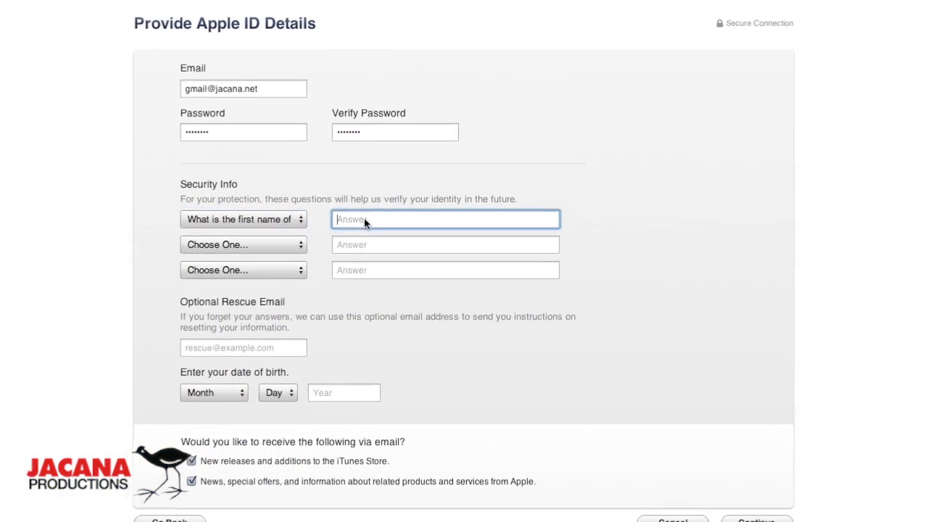
text(Bob)
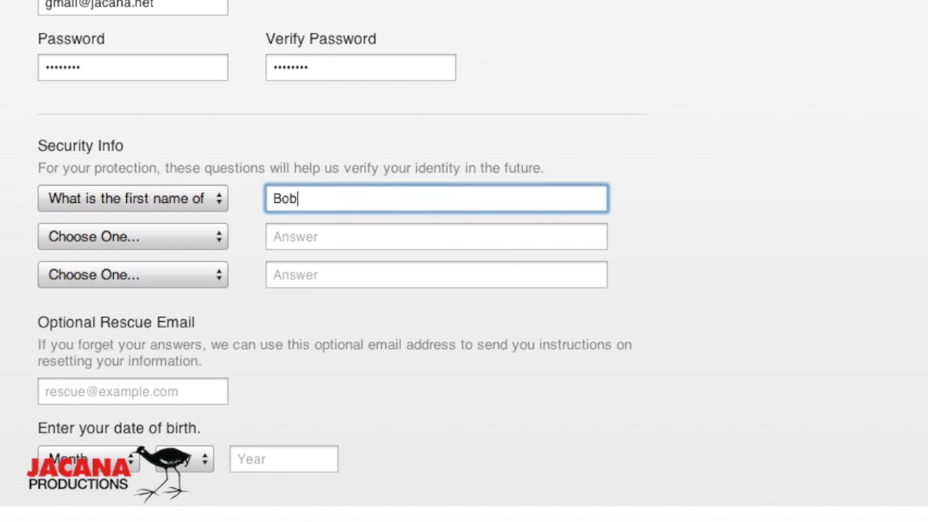
click(218, 237)
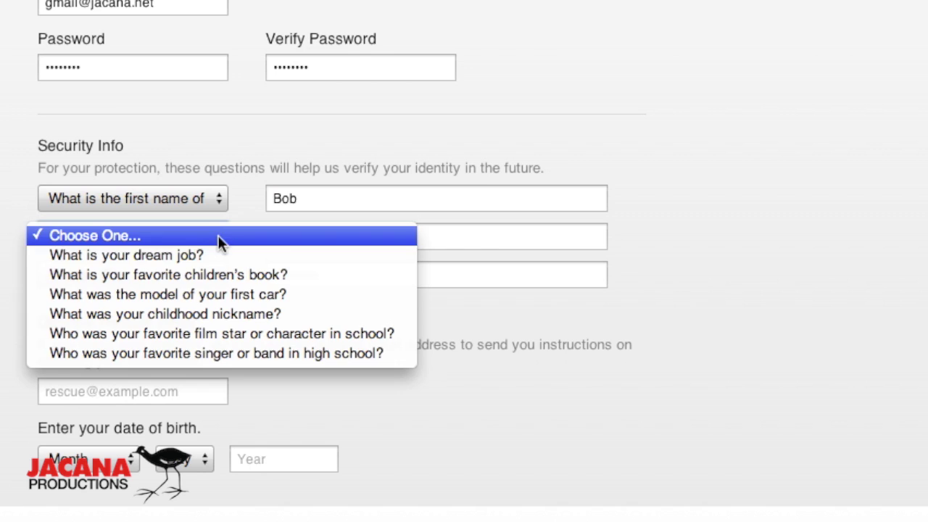
click(218, 256)
click(280, 243)
text(SEO )
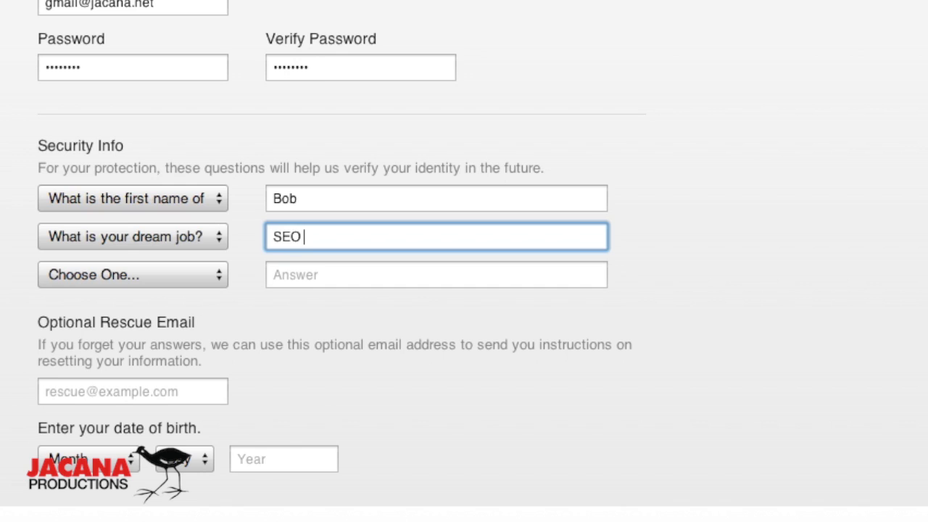
text(at)
key(BackSpace)
key(BackSpace)
key(BackSpace)
key(BackSpace)
key(BackSpace)
key(BackSpace)
text(CFO at Google)
Step: Set the first-boss question as the third, answer it, and leave the rescue e-mail blank
click(168, 274)
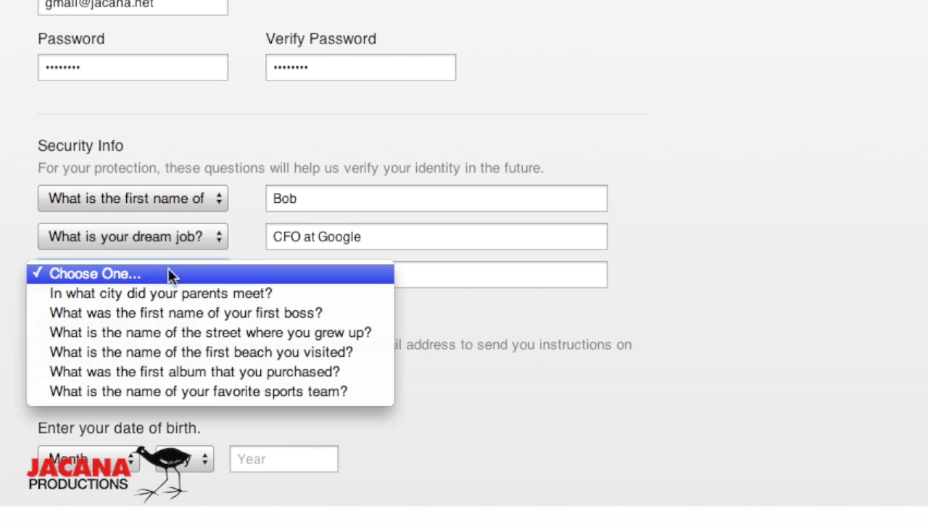
click(171, 312)
click(293, 283)
text(Dan)
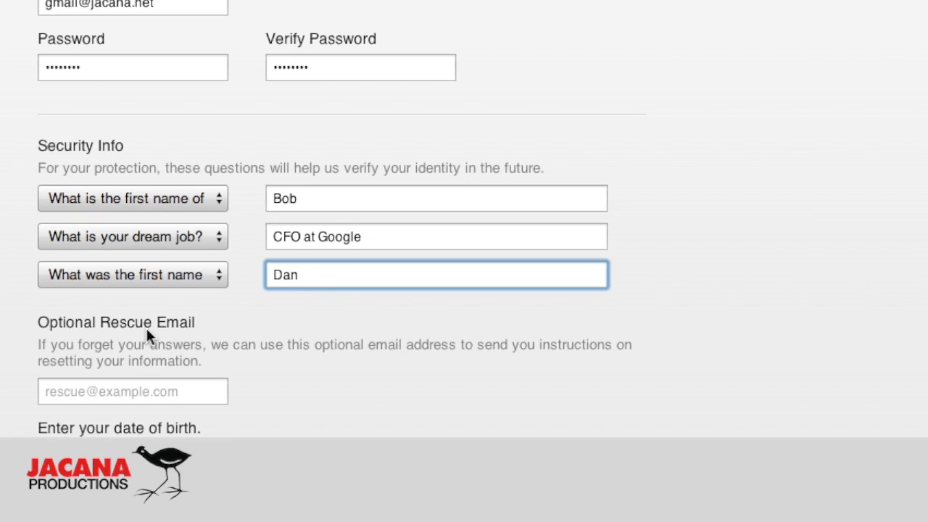
click(124, 397)
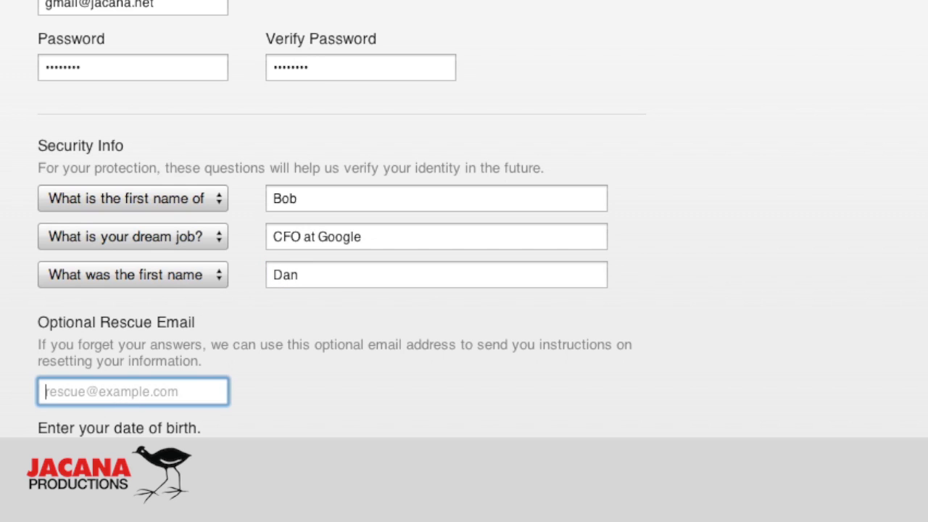
key(Tab)
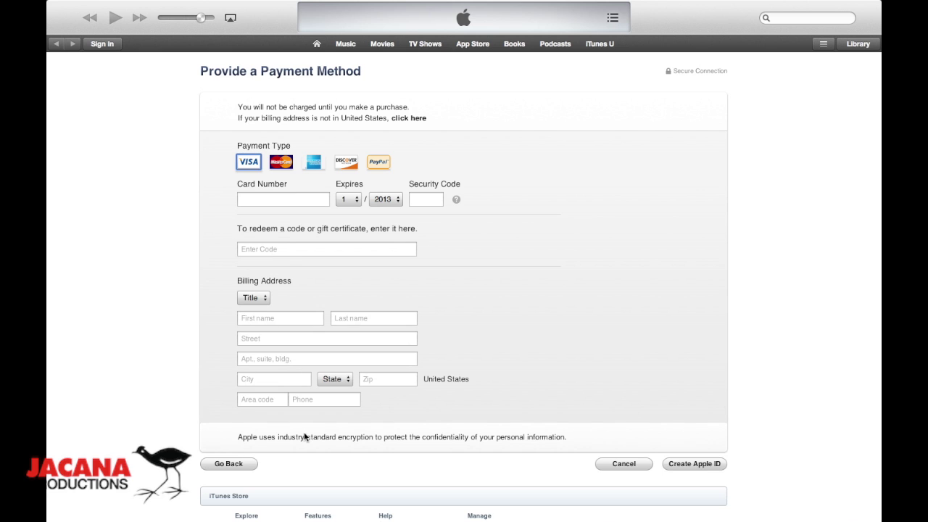
Step: Submit the new Apple ID and dismiss the verification-sent and account-not-verified notices
click(267, 201)
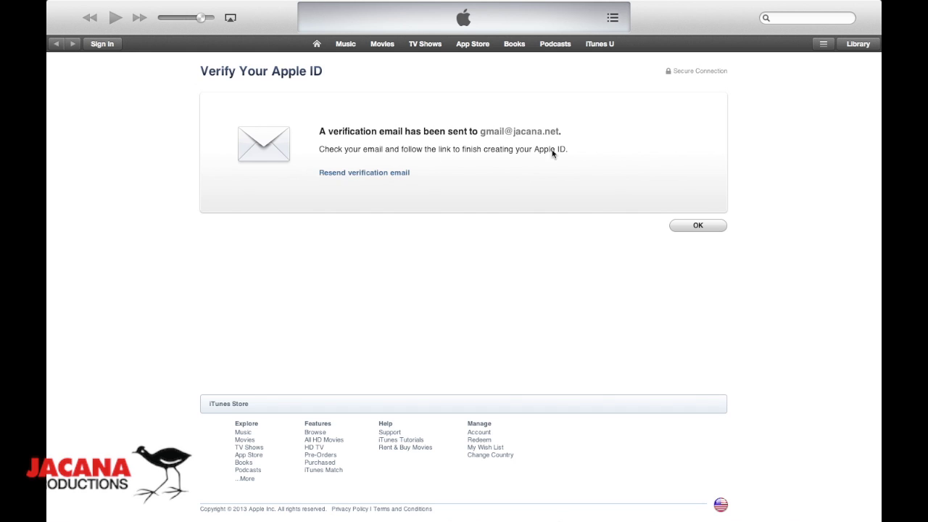
click(699, 228)
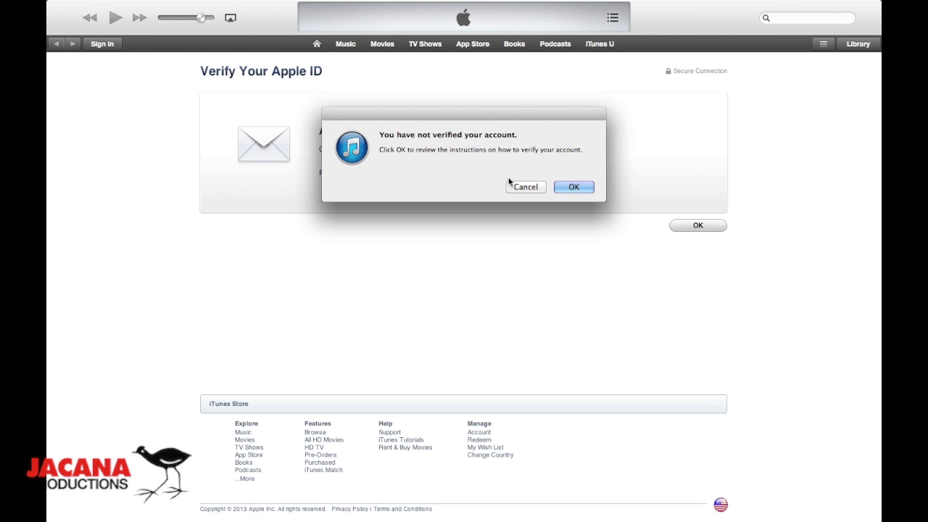
click(580, 188)
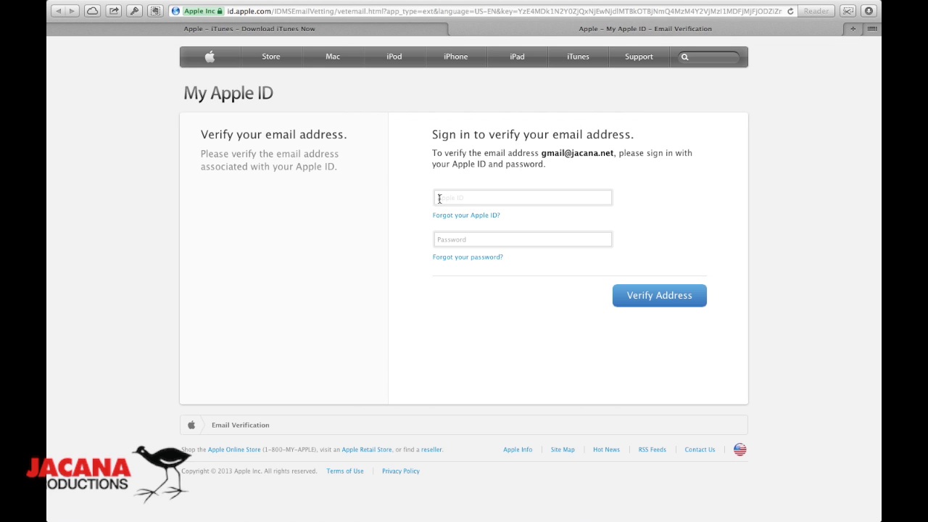
Step: Verify the address on My Apple ID with the new Apple ID and its password, then return to the Store
click(471, 239)
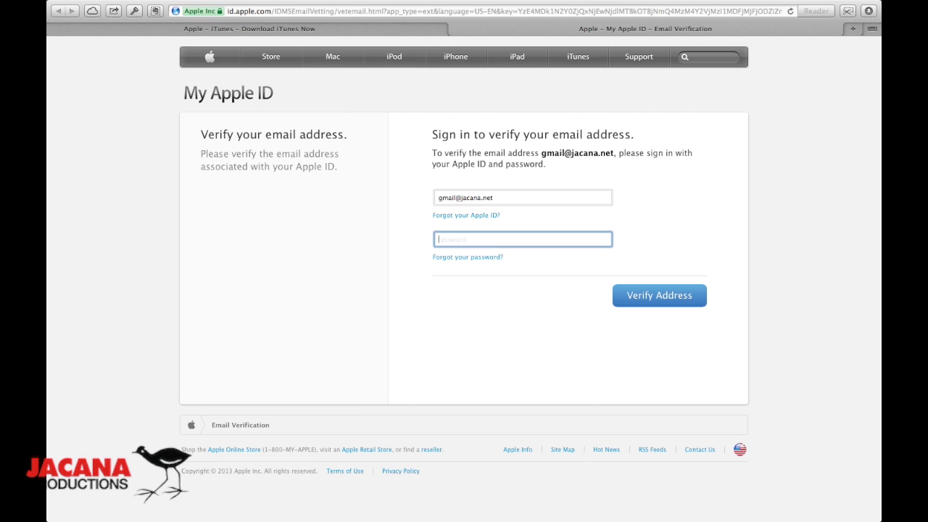
text(••••••••)
click(657, 294)
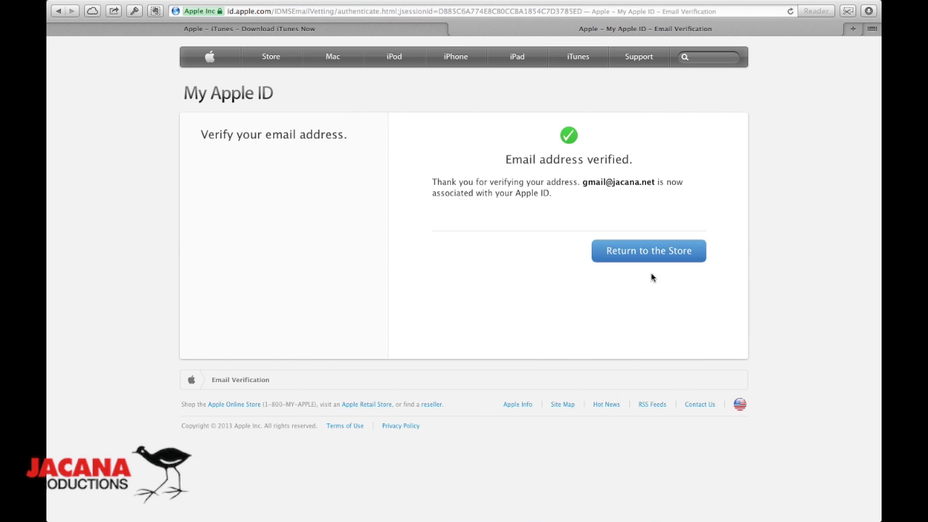
click(645, 260)
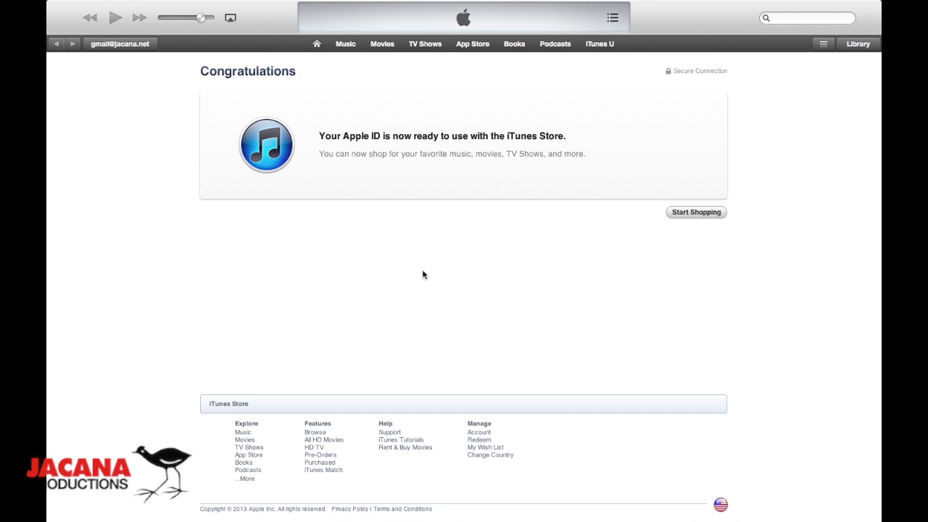
Step: Enter the iTunes Store home page via Start Shopping, then open and close the account menu
click(682, 216)
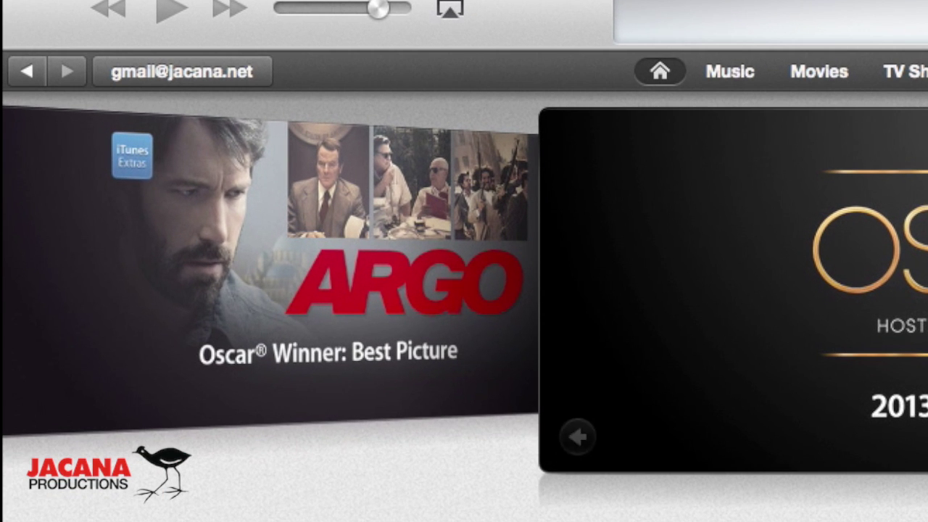
click(225, 71)
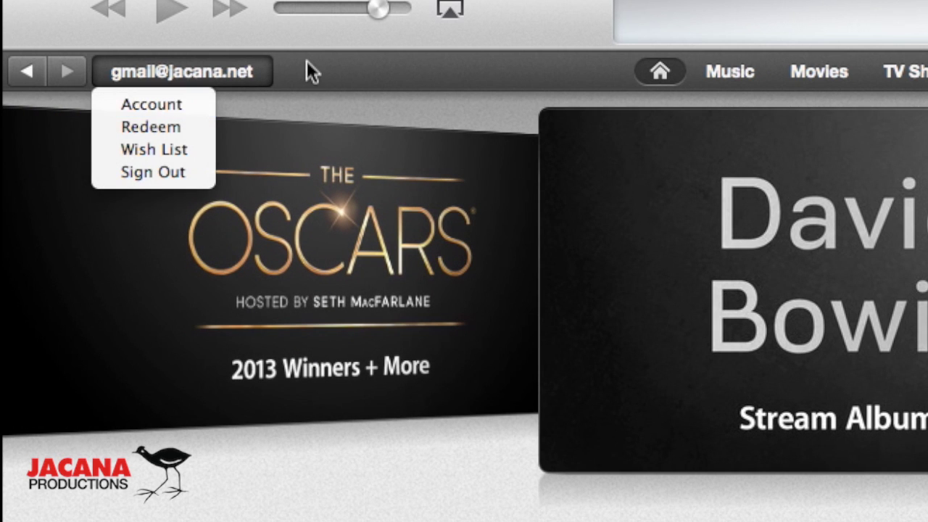
click(306, 62)
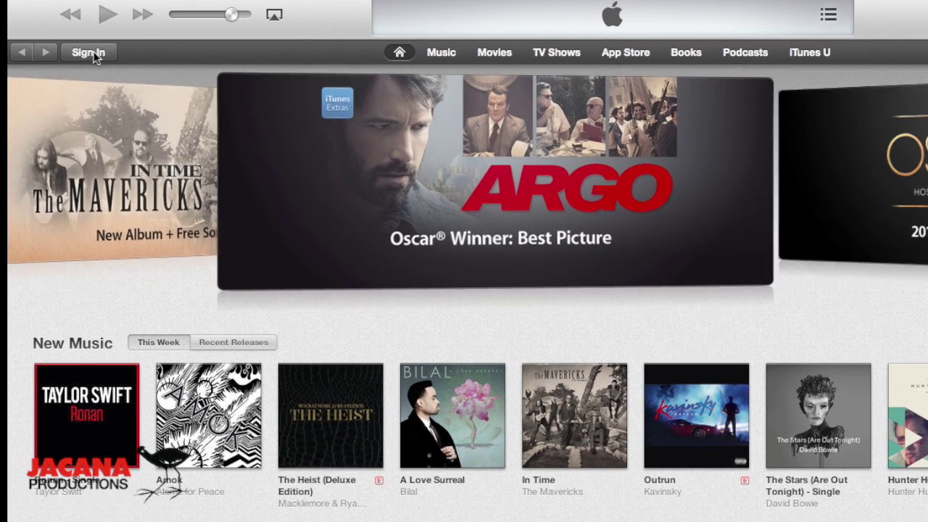
Step: Sign in to the iTunes Store with the new Apple ID's e-mail address and password
click(95, 55)
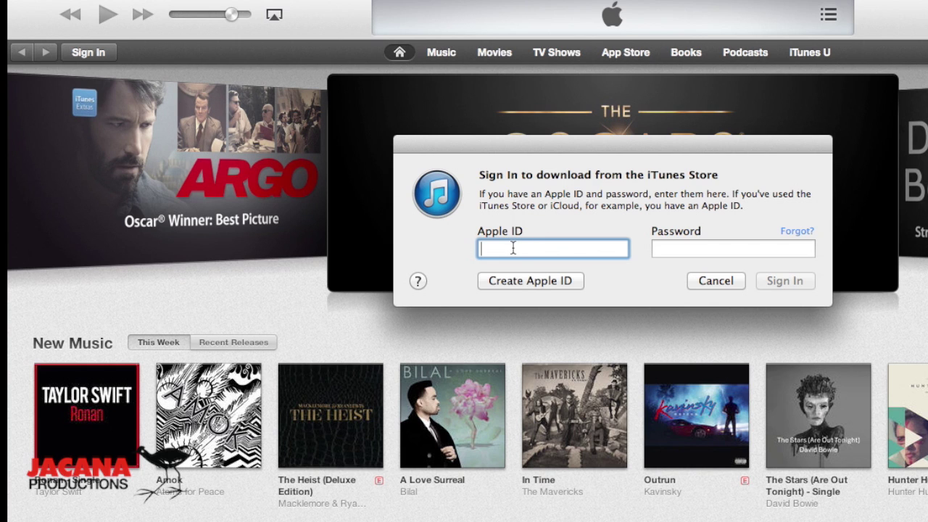
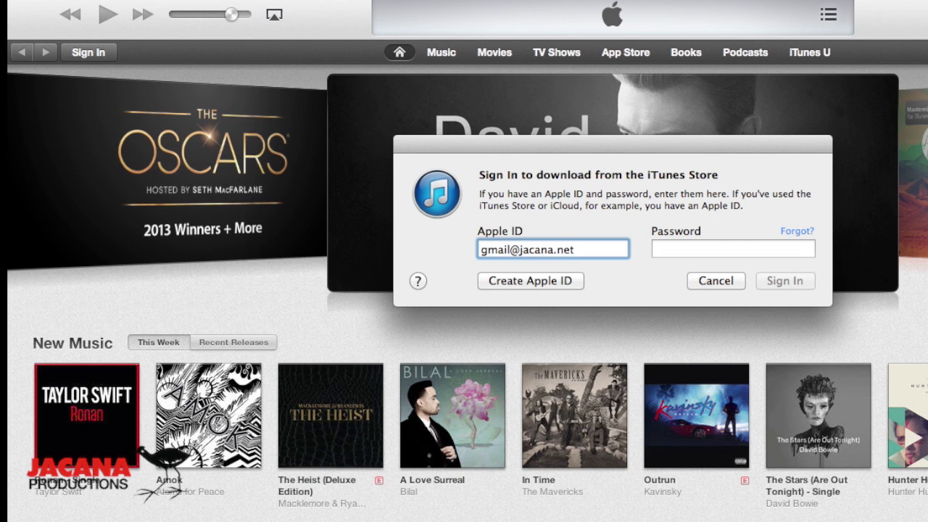
key(Tab)
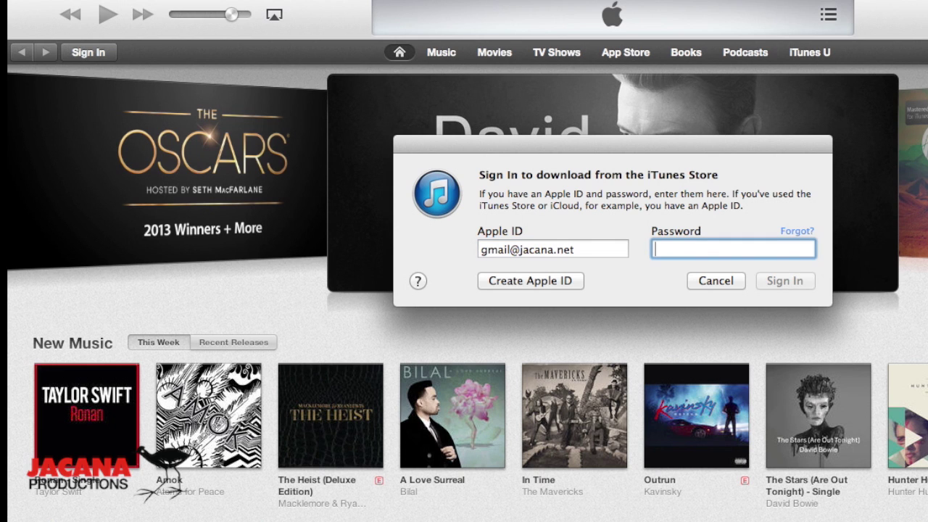
text(••••)
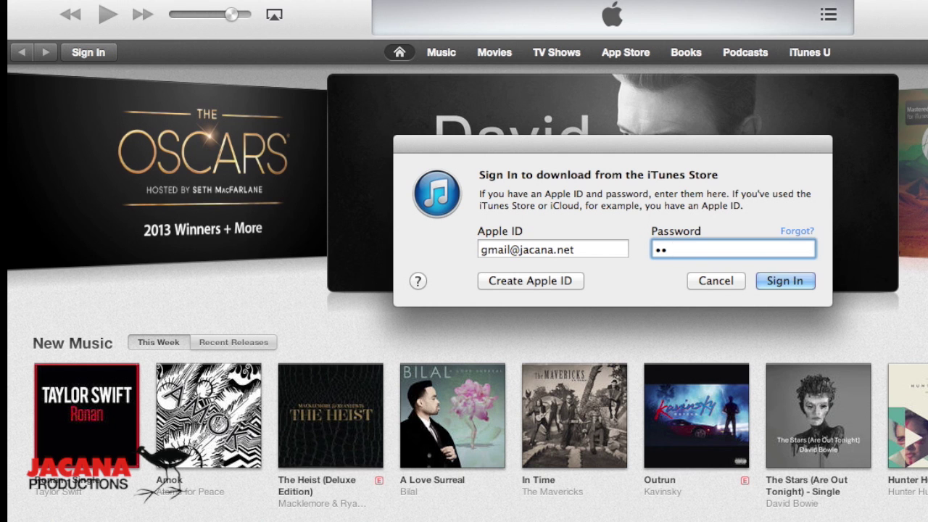
text(••••)
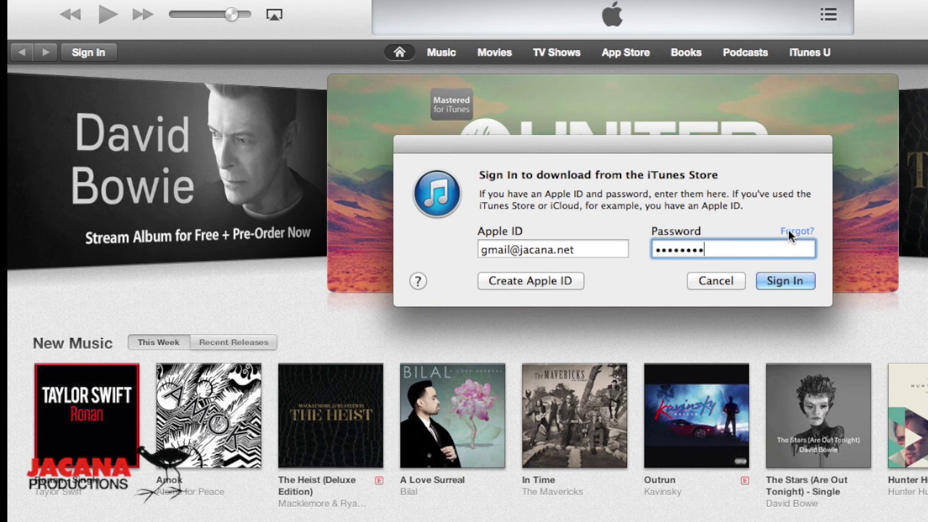
click(778, 282)
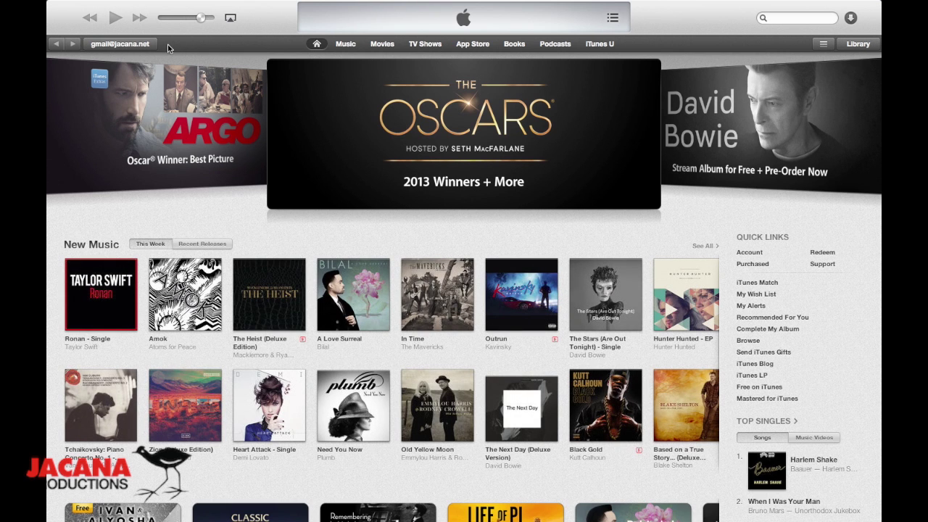
click(134, 45)
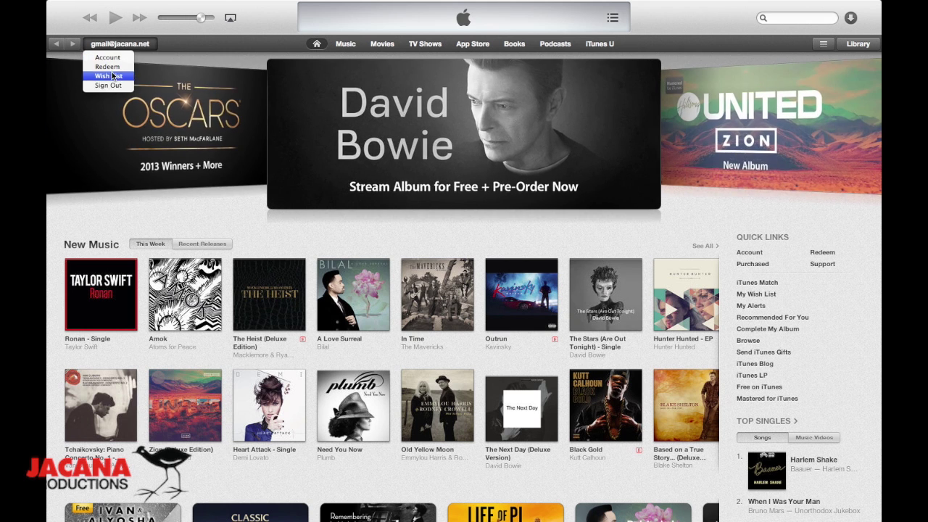
click(174, 45)
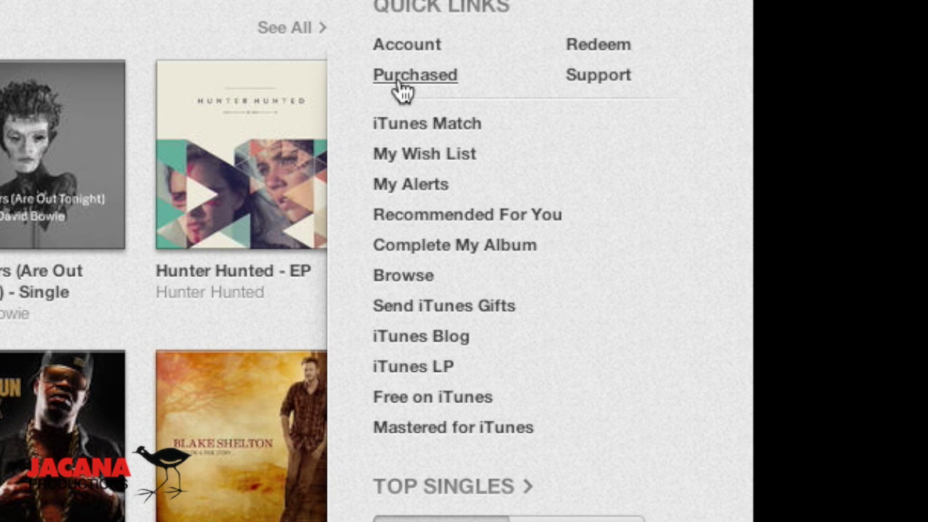
click(401, 84)
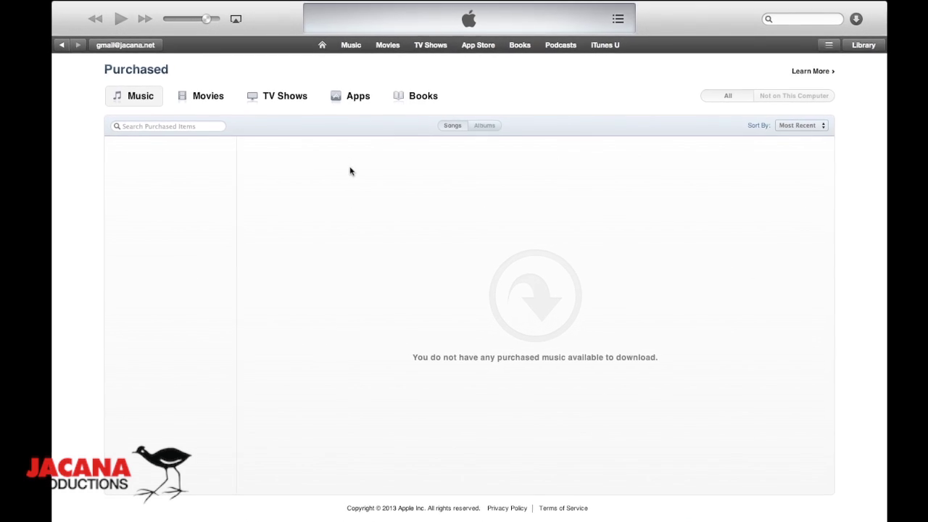
click(62, 45)
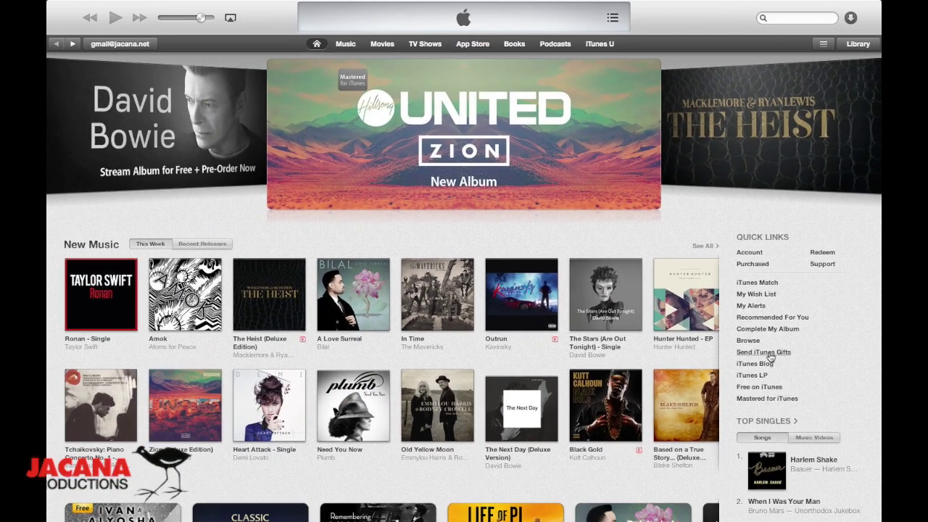
Step: Start a Send iTunes Gift form and enter the recipient's e-mail address
click(768, 354)
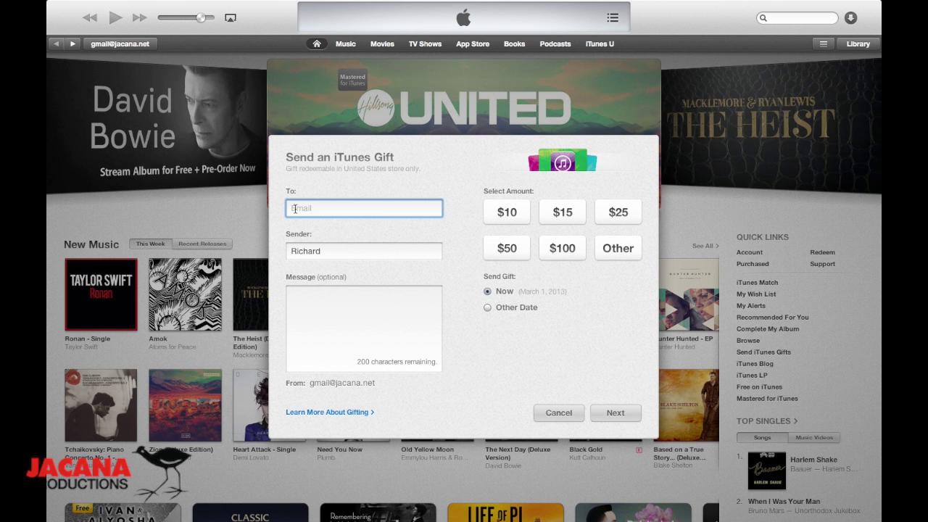
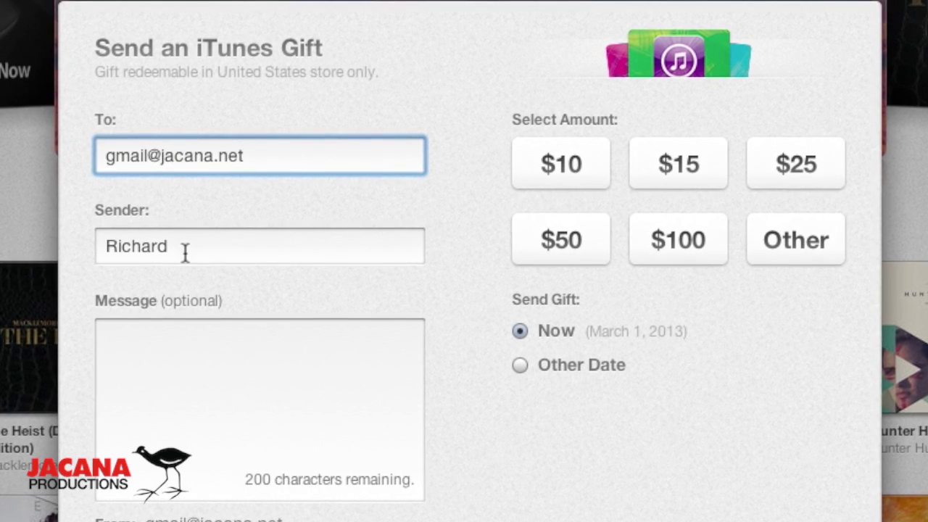
click(153, 250)
Step: Write a birthday message ending 'Don't spend this $10 gift all at once!' and choose Other Date delivery
click(131, 336)
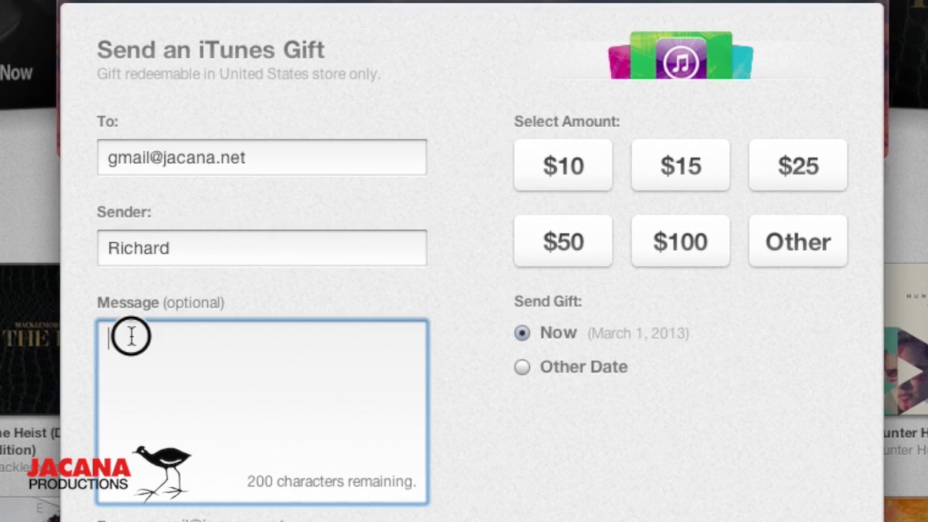
text(Hi there mate)
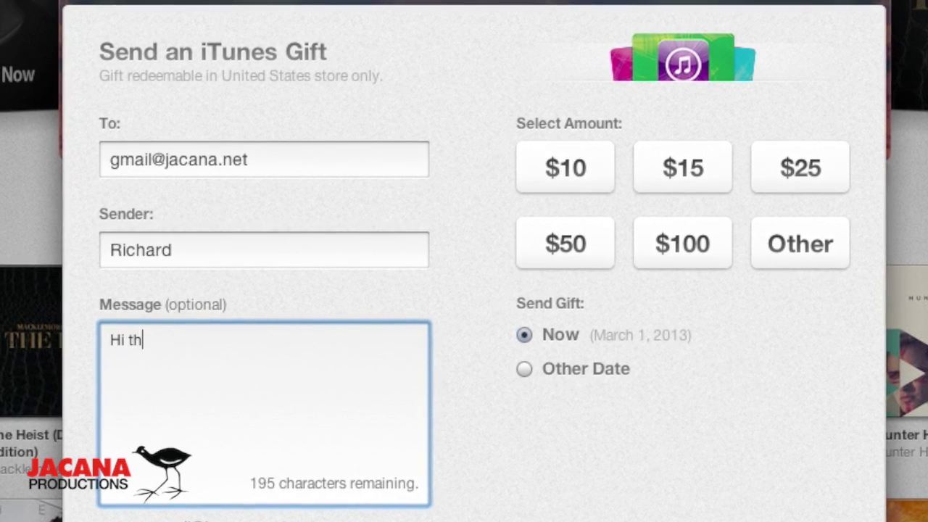
text(, happy)
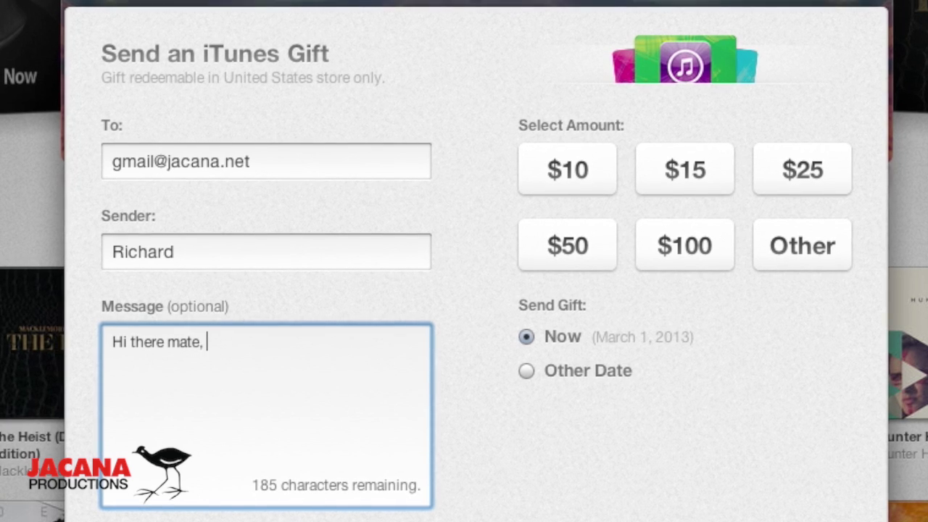
text( birthday a)
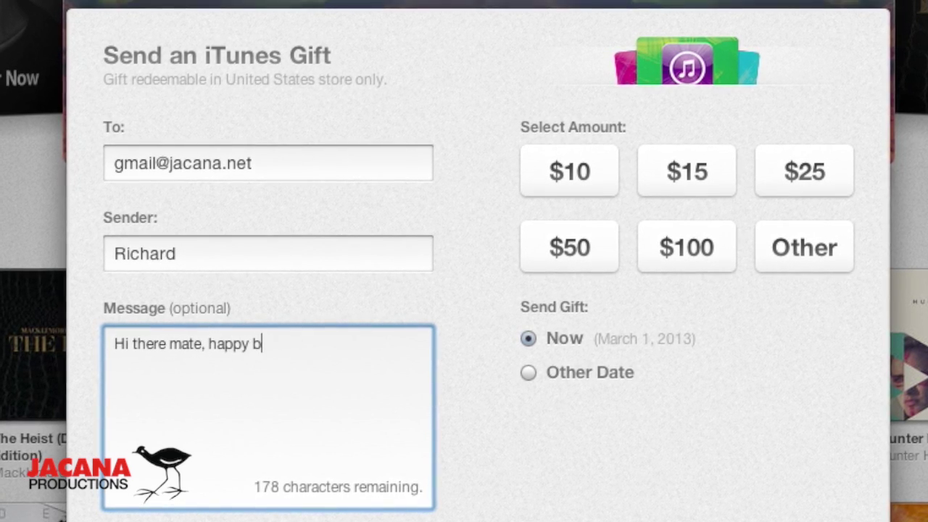
text(nd we)
key(BackSpace)
key(BackSpace)
text(bloody well don)
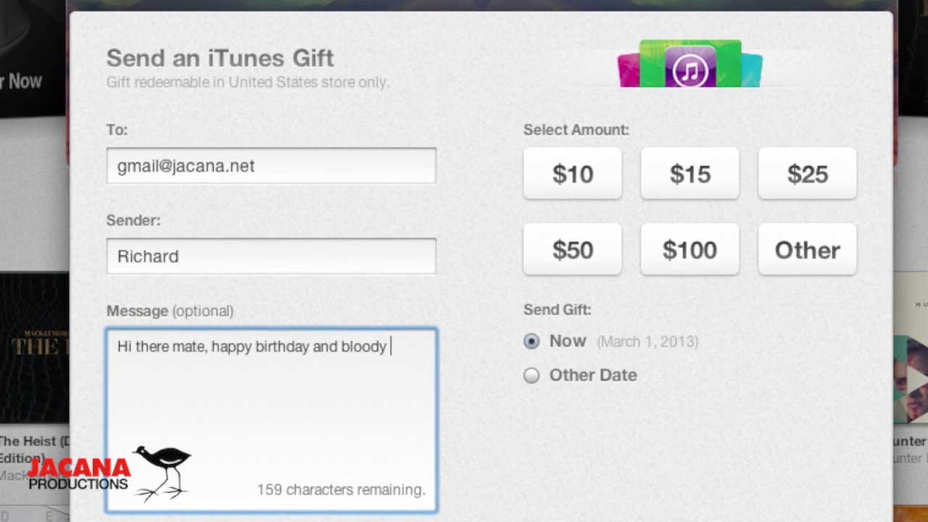
text(e)
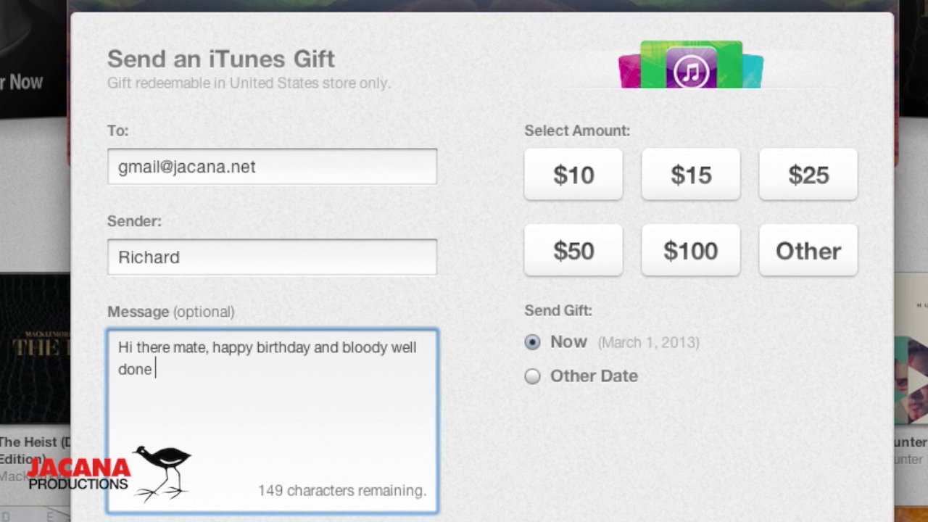
key(BackSpace)
text(! )
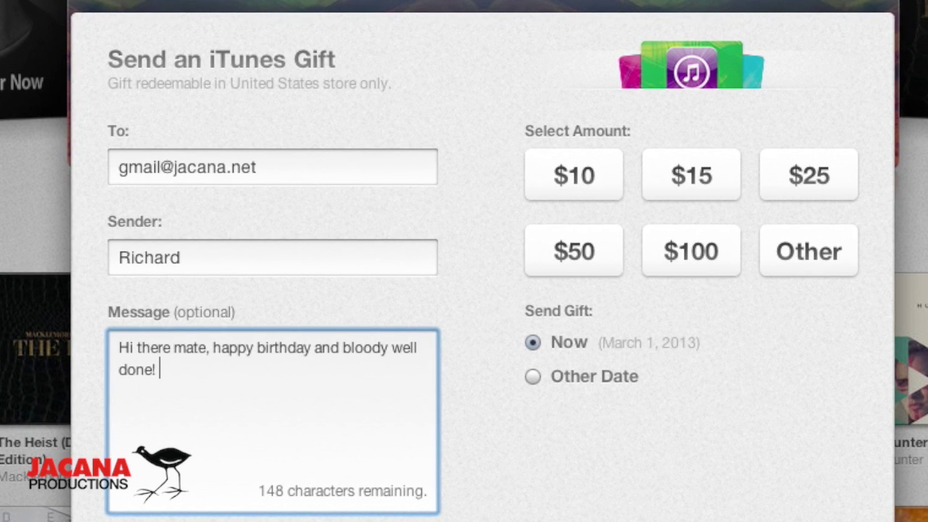
text(Don't sepen)
key(BackSpace)
key(BackSpace)
key(BackSpace)
text(nd this )
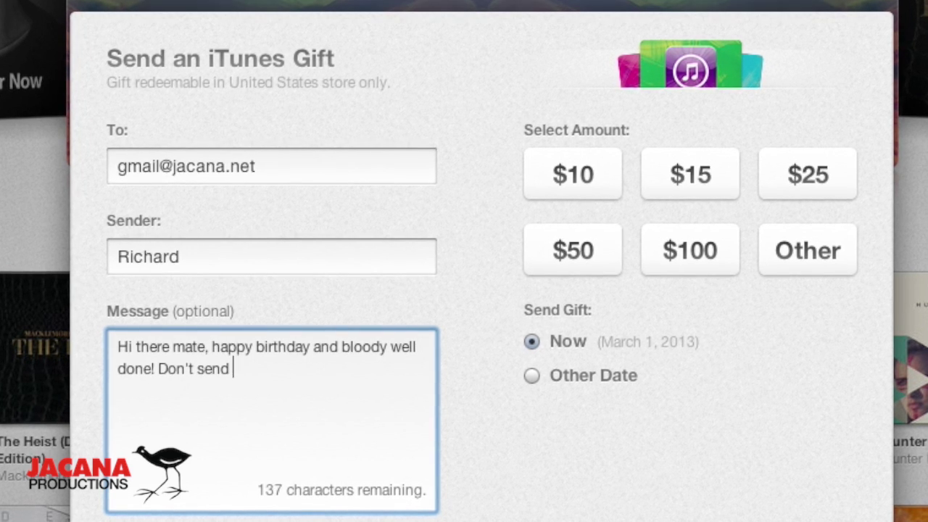
text($10 )
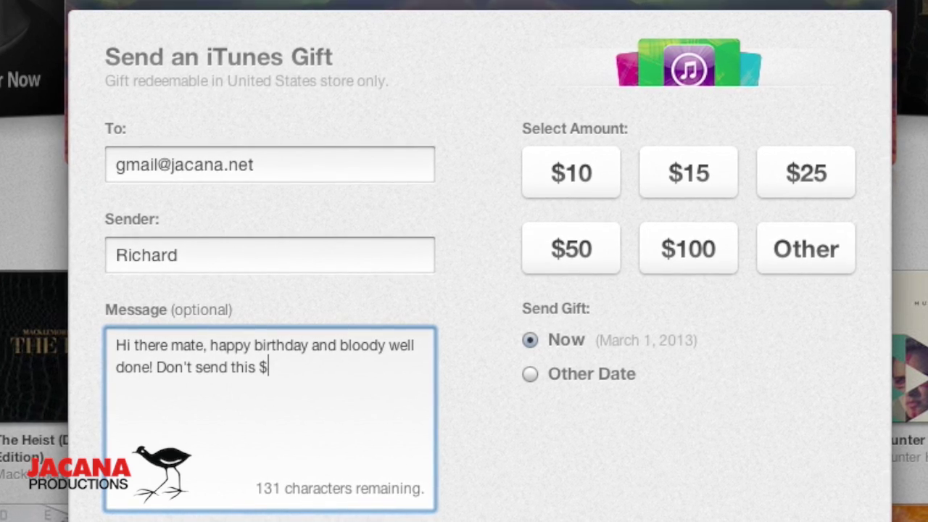
text(fir)
key(BackSpace)
key(BackSpace)
key(BackSpace)
text(gi)
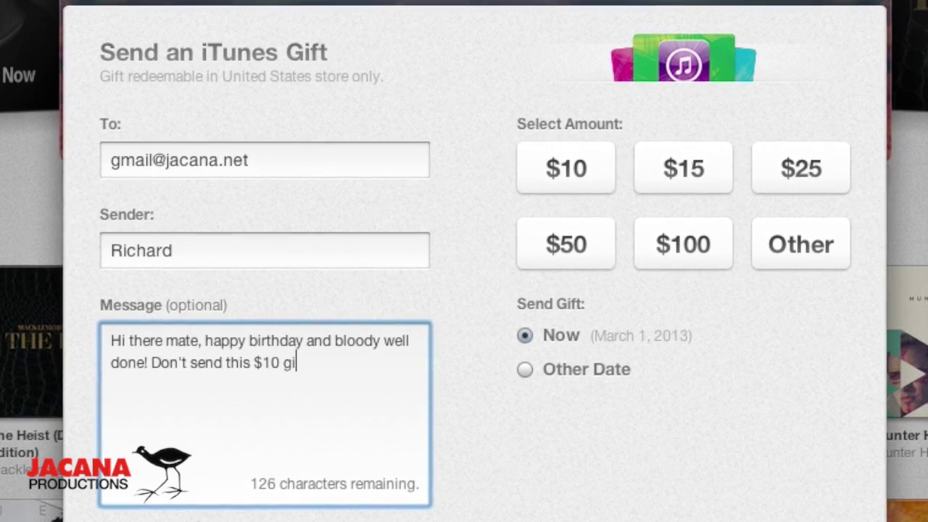
text(f)
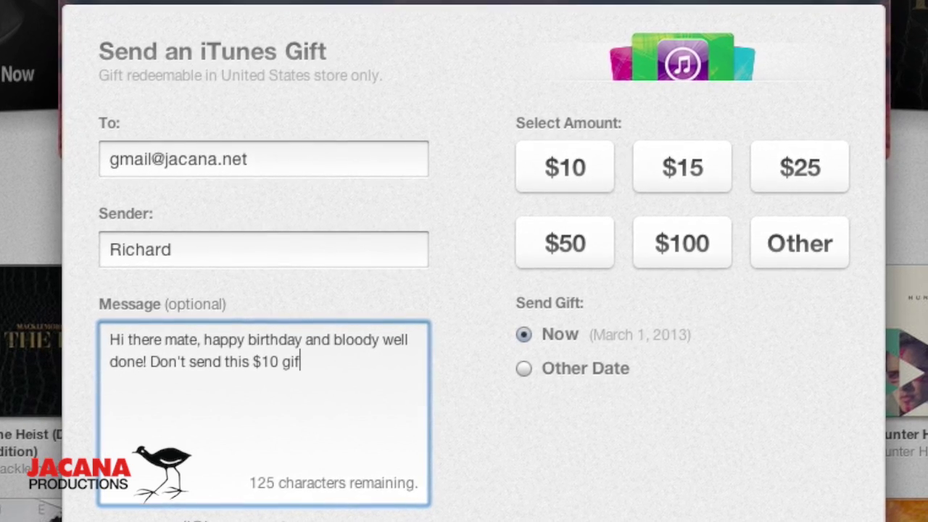
text(t all at once)
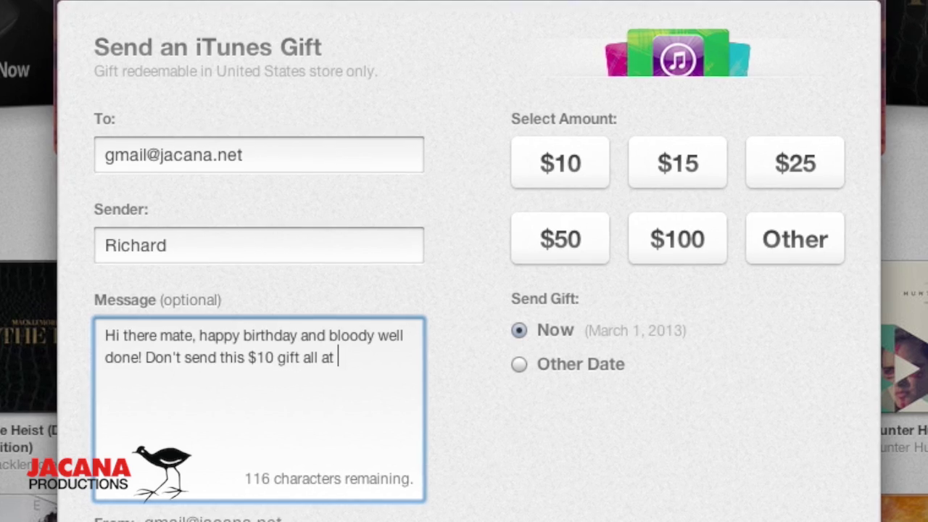
text(!)
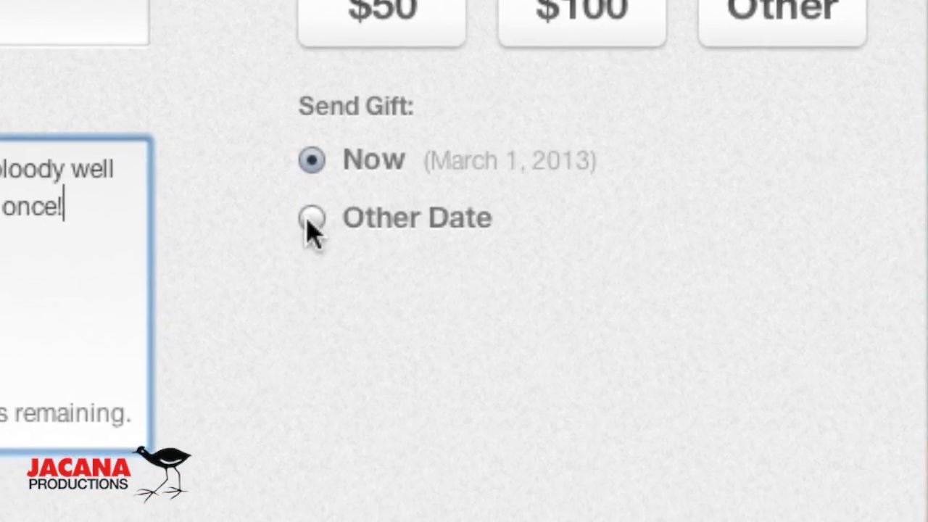
click(457, 323)
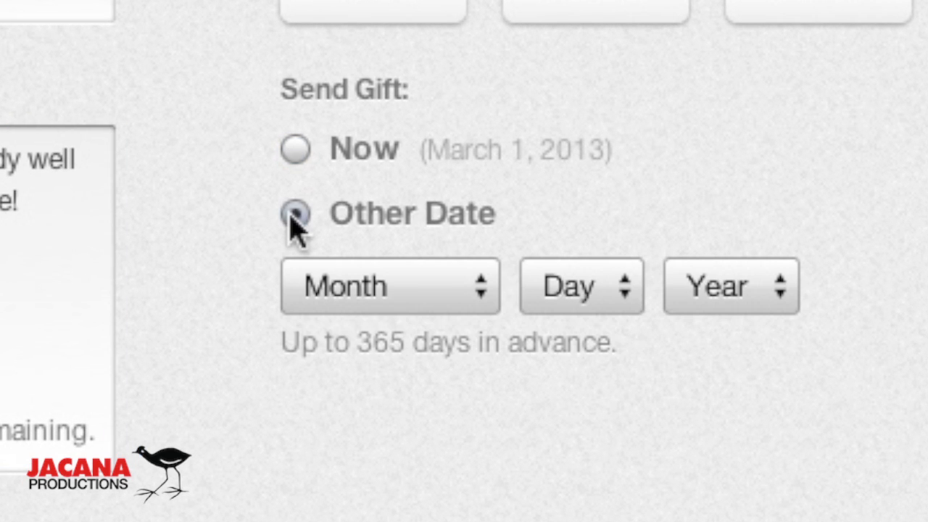